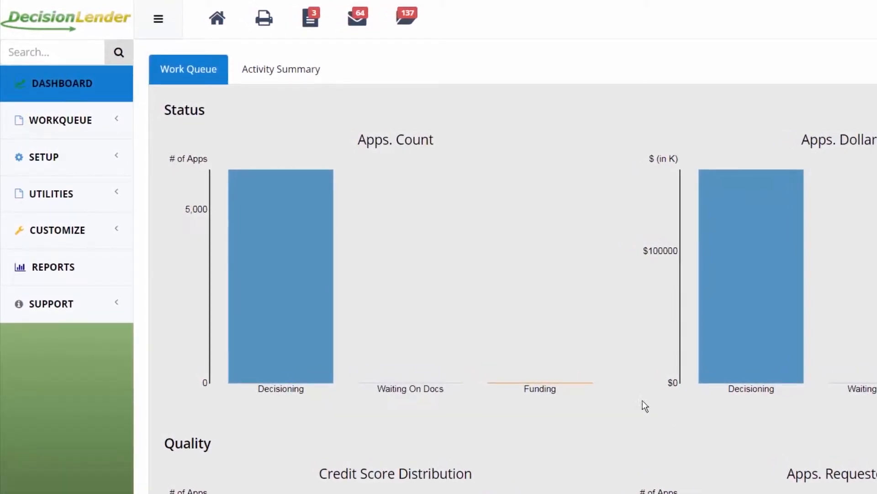
# Open the Users list under SETUP > Lender and start a new user profile
pyautogui.click(90, 159)
pyautogui.click(92, 200)
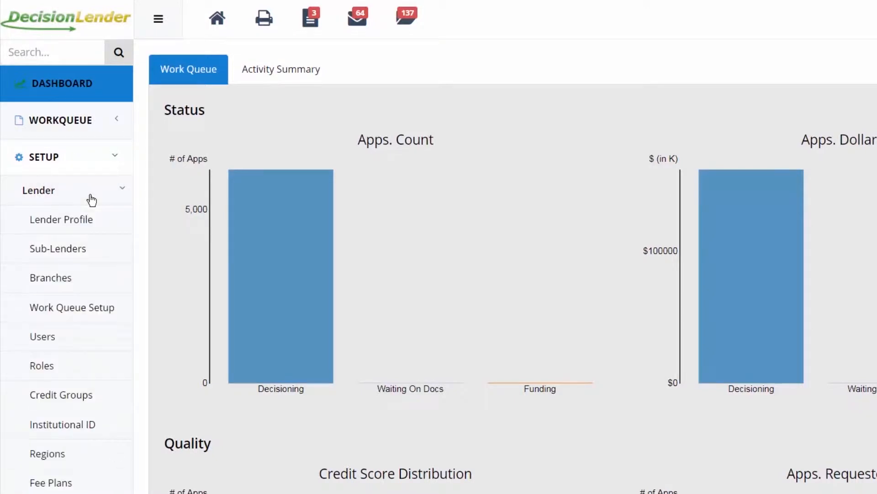
pyautogui.click(72, 338)
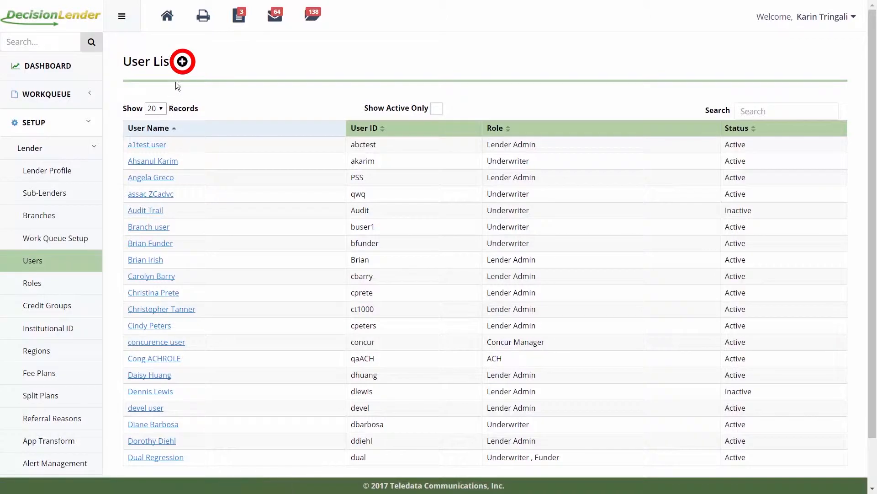
pyautogui.click(182, 62)
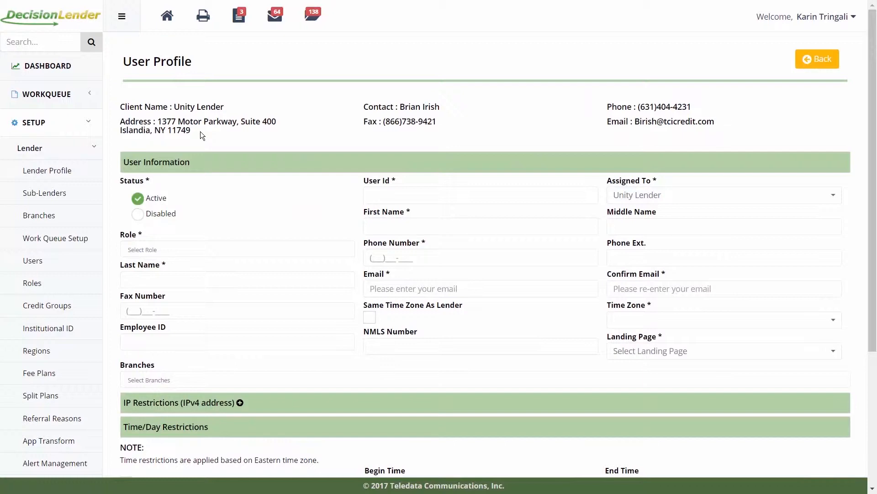
# Scroll down the blank User Profile form to view its required fields
pyautogui.scroll(-3, 200, 131)
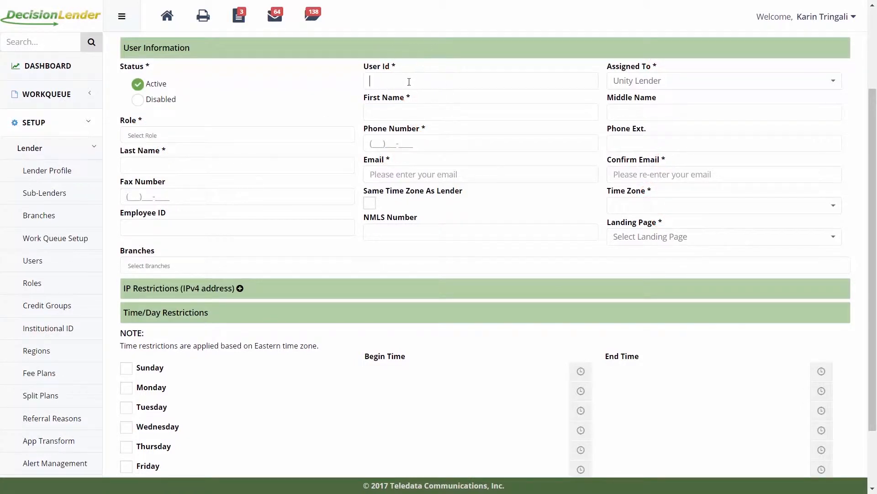
# Enter the new user's ID and assign the user to Unity Lender
pyautogui.click(654, 82)
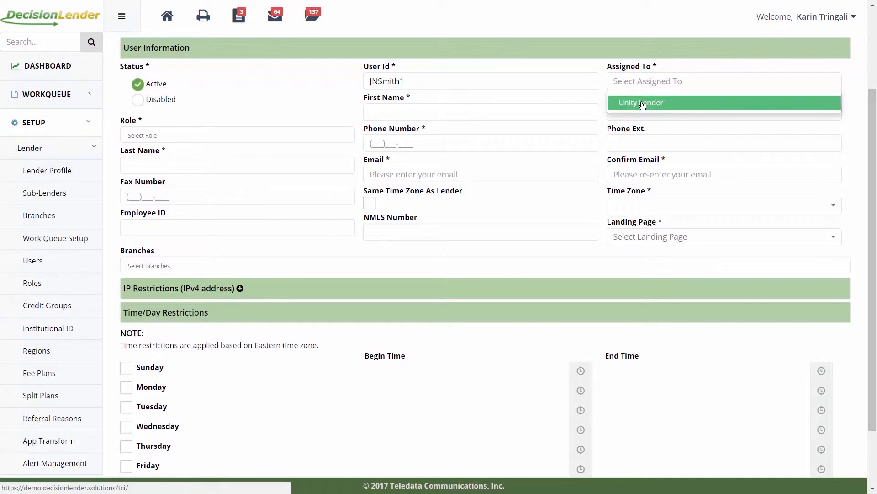
pyautogui.click(642, 101)
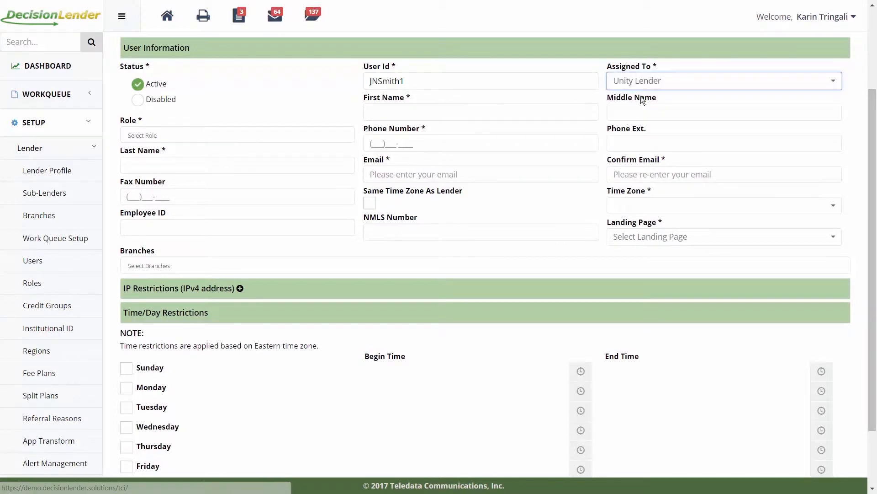
pyautogui.click(668, 95)
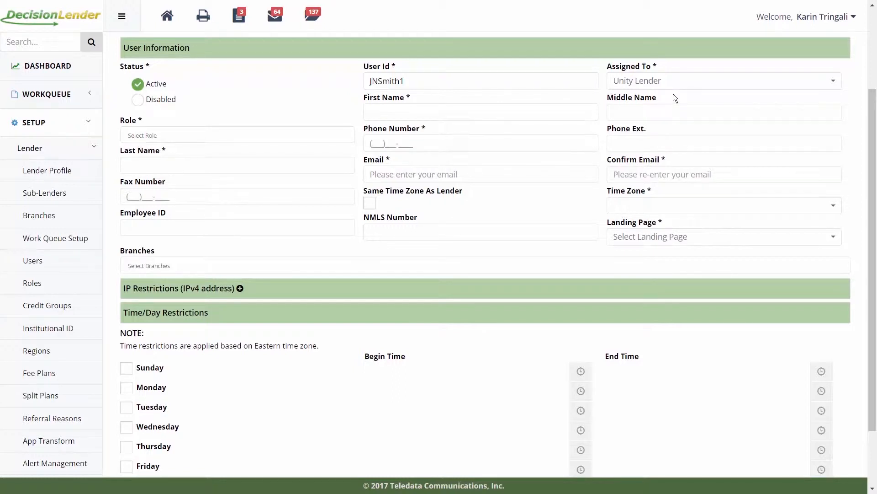
pyautogui.click(241, 135)
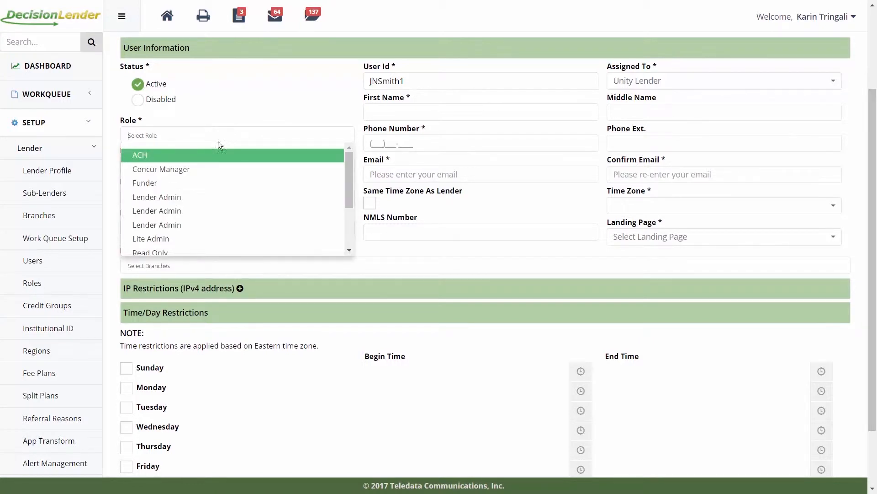
# Give the new user the Underwriter and ACH roles
pyautogui.scroll(-3, 193, 190)
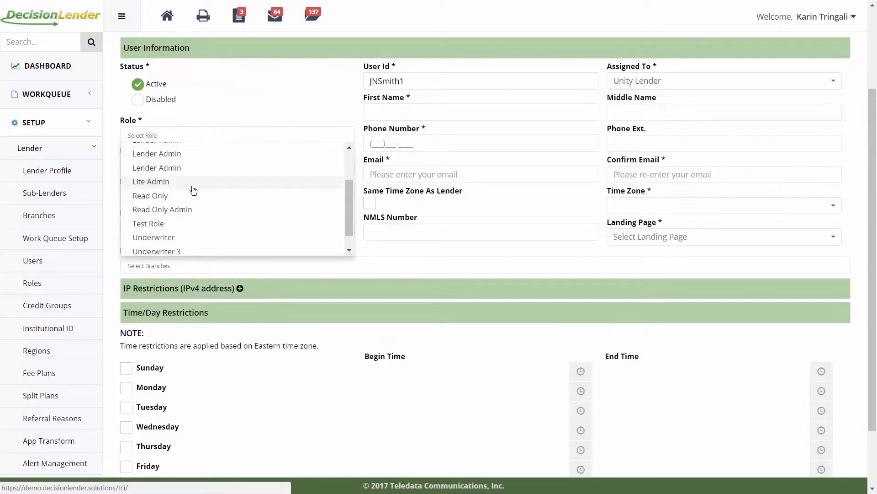
pyautogui.click(170, 241)
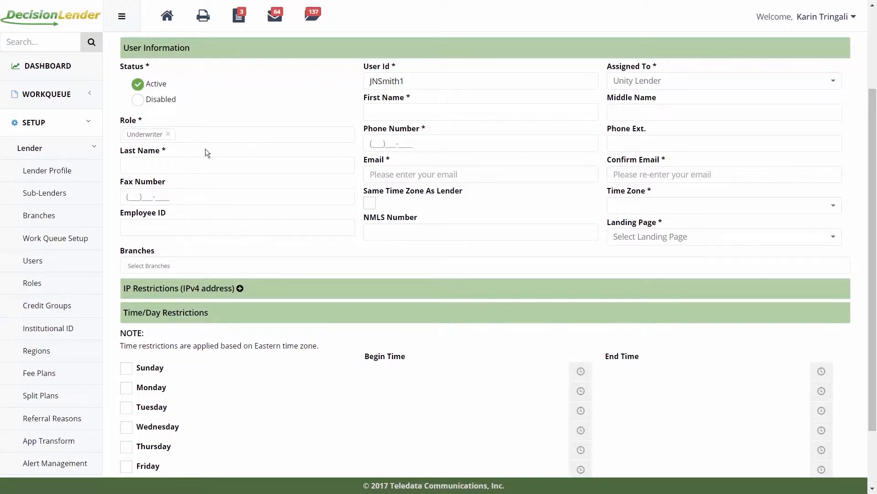
pyautogui.click(207, 137)
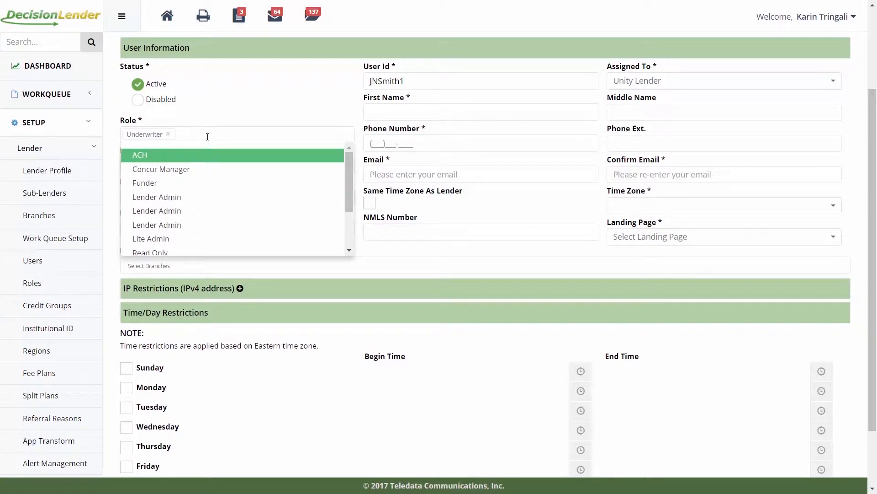
pyautogui.click(187, 157)
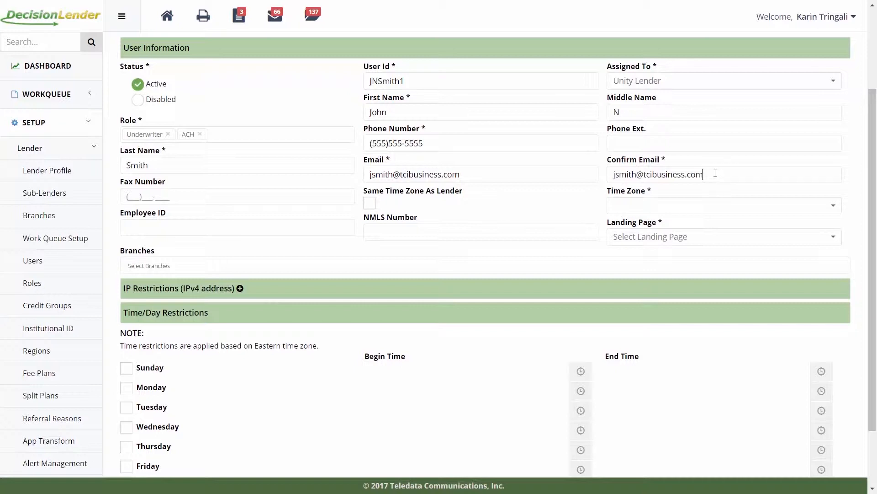
# Set the user to the lender's time zone, (GMT-05:00) Eastern Time (US & Canada)
pyautogui.click(373, 202)
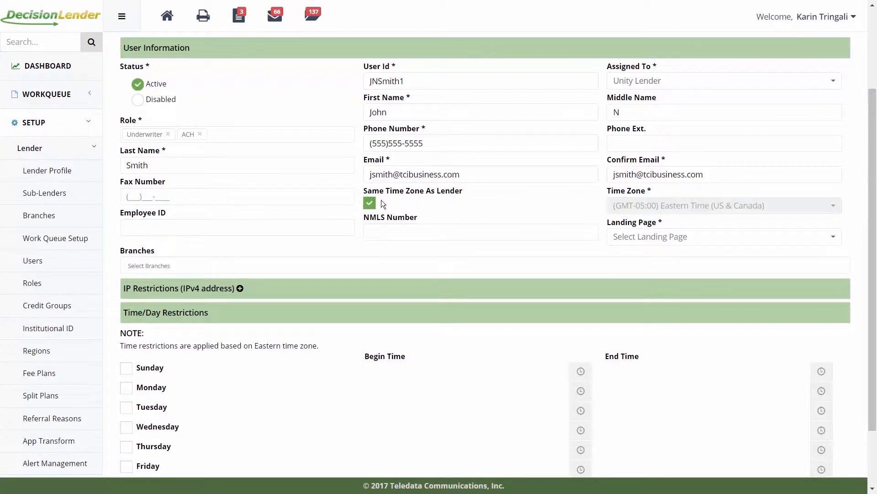
pyautogui.press('ctrl')
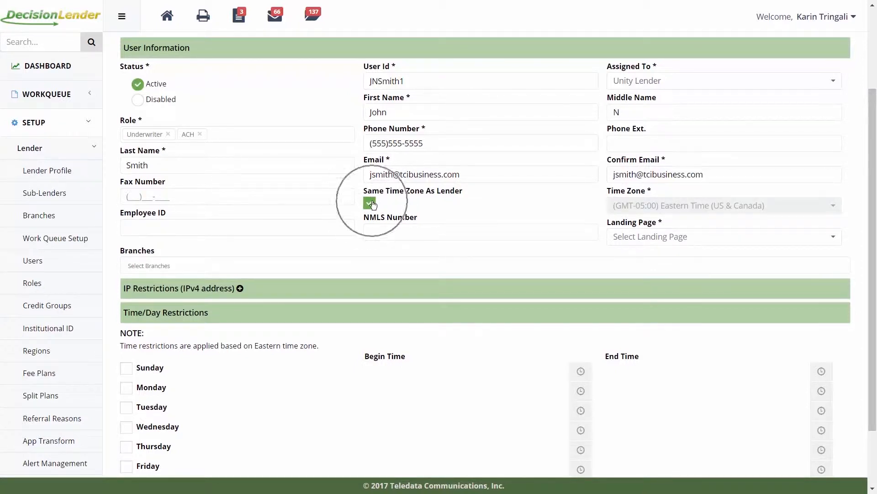
pyautogui.click(372, 203)
pyautogui.press('ctrl')
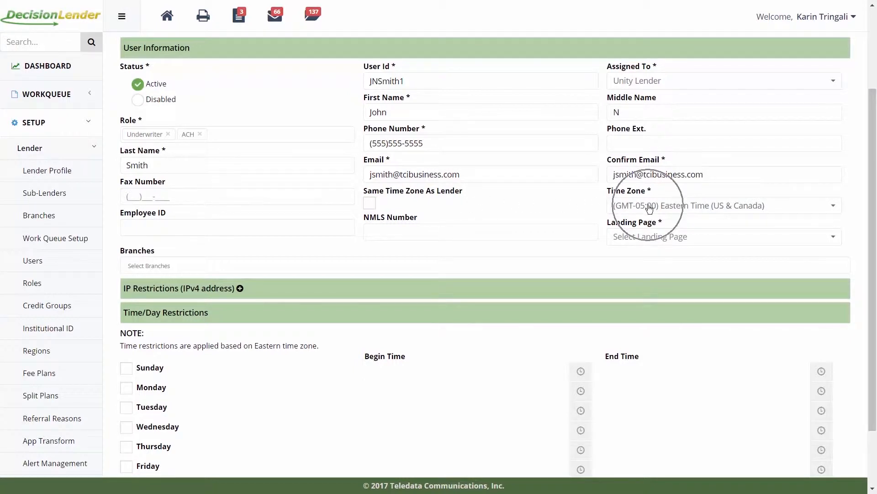
pyautogui.click(649, 208)
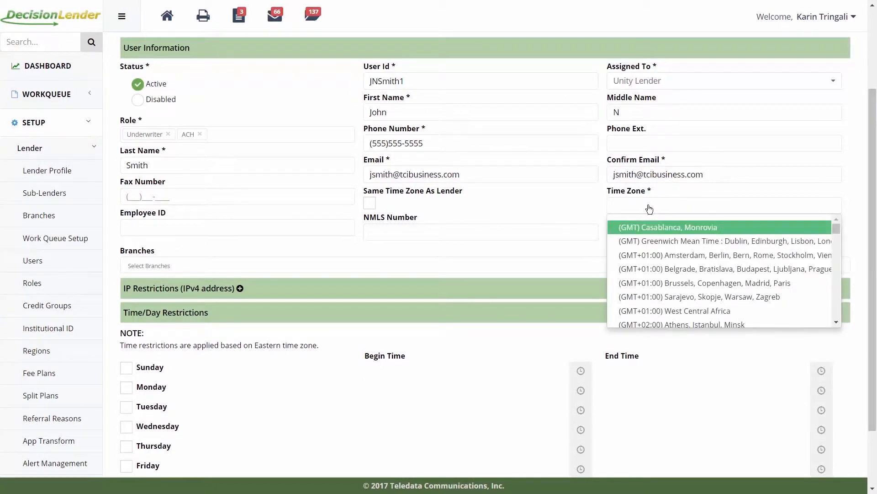
pyautogui.click(469, 209)
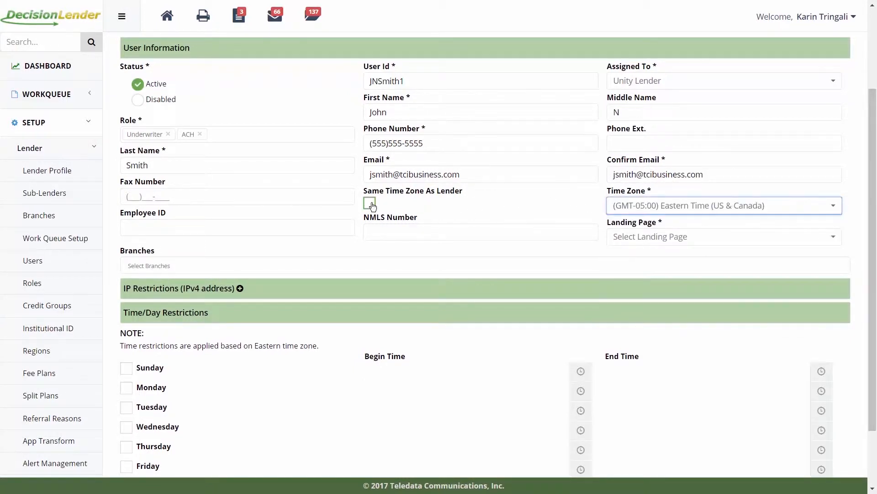
pyautogui.click(373, 204)
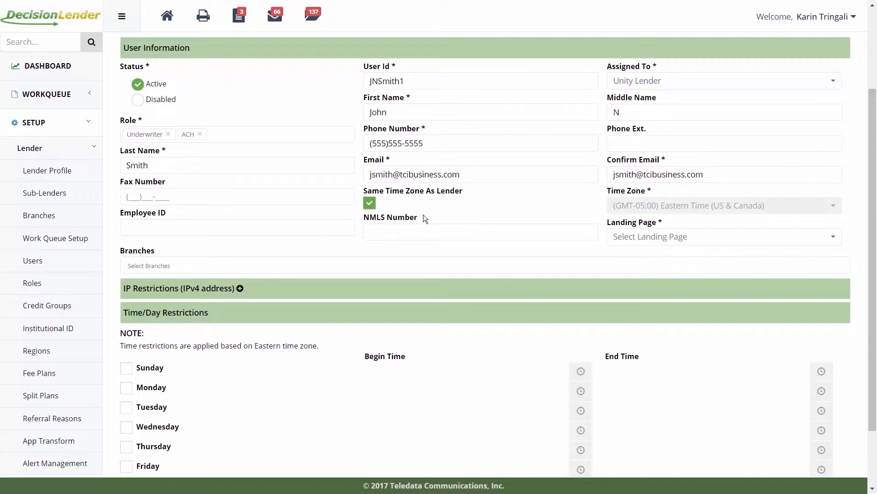
pyautogui.click(671, 237)
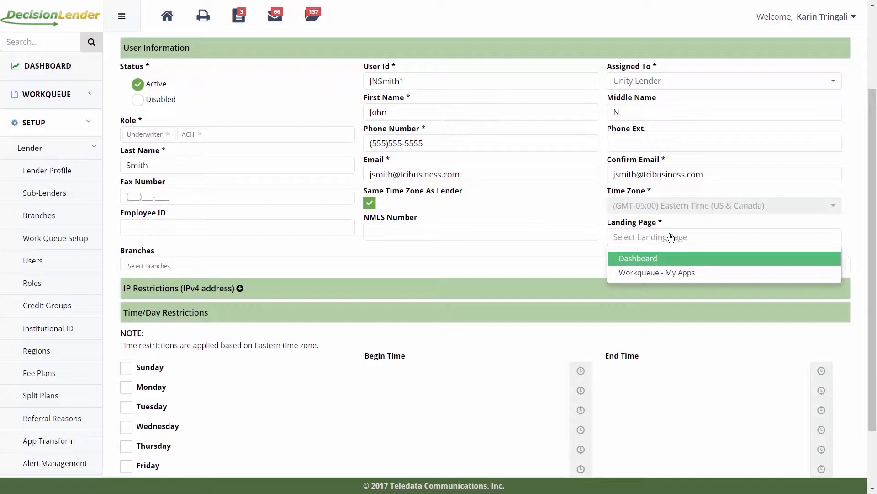
# Set the landing page to Workqueue - My Apps, leaving Branches unassigned
pyautogui.click(670, 274)
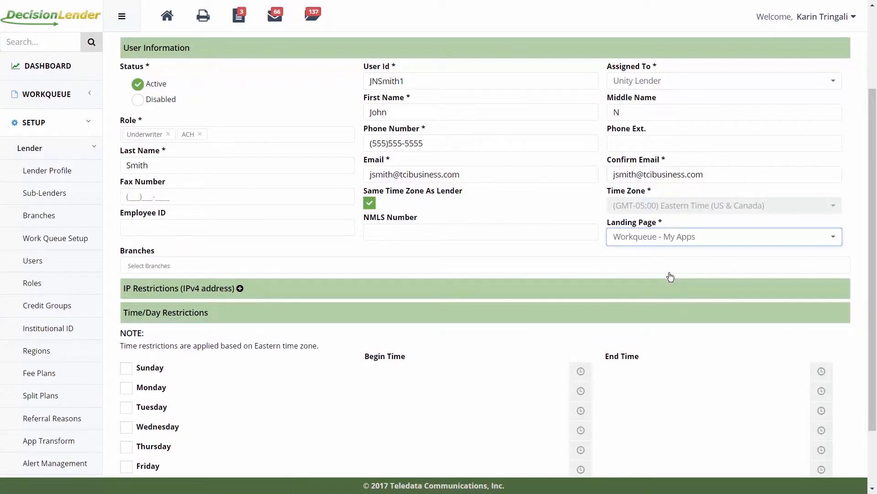
pyautogui.click(166, 268)
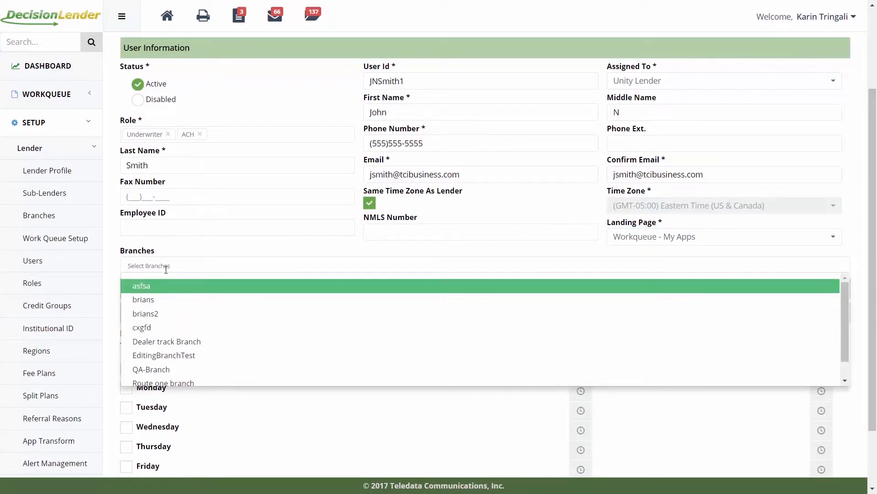
pyautogui.click(179, 248)
pyautogui.scroll(-3, 180, 248)
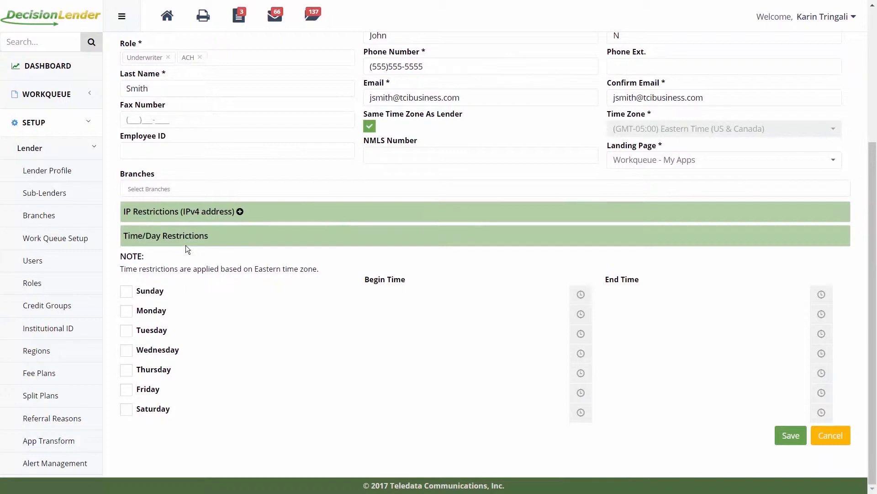
# Add an IP restriction range from 112.115.25.10 to 112.115.25.30
pyautogui.click(240, 212)
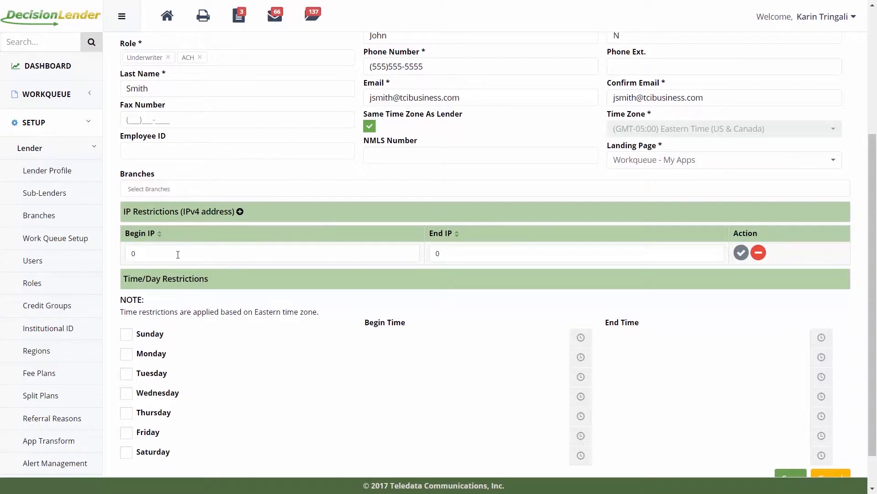
pyautogui.click(452, 253)
pyautogui.write('1')
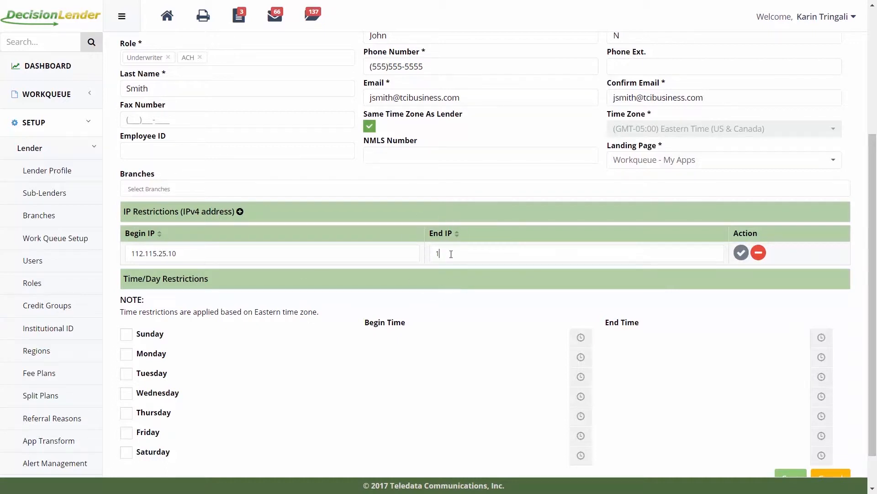
pyautogui.write('12.115.25.30')
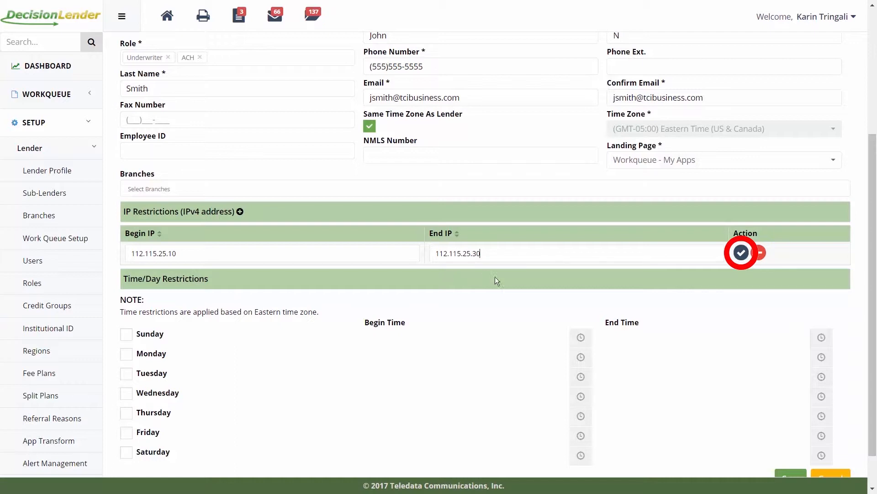
pyautogui.click(741, 253)
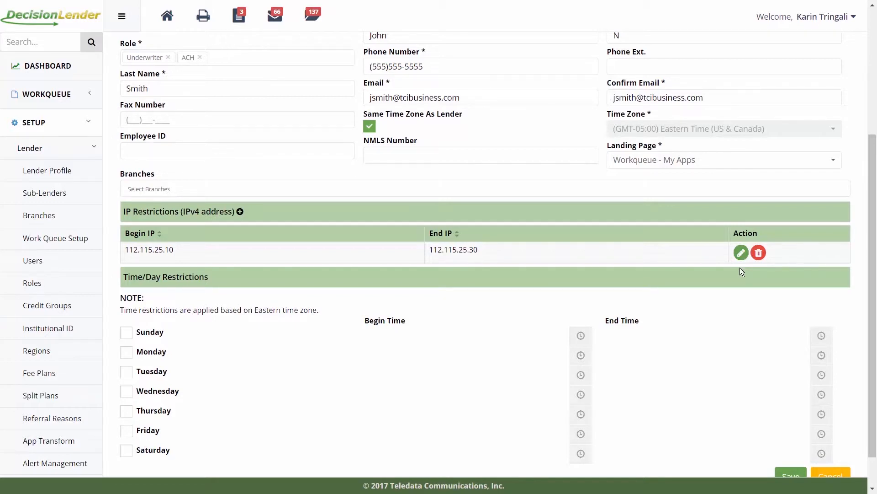
pyautogui.scroll(-1, 740, 268)
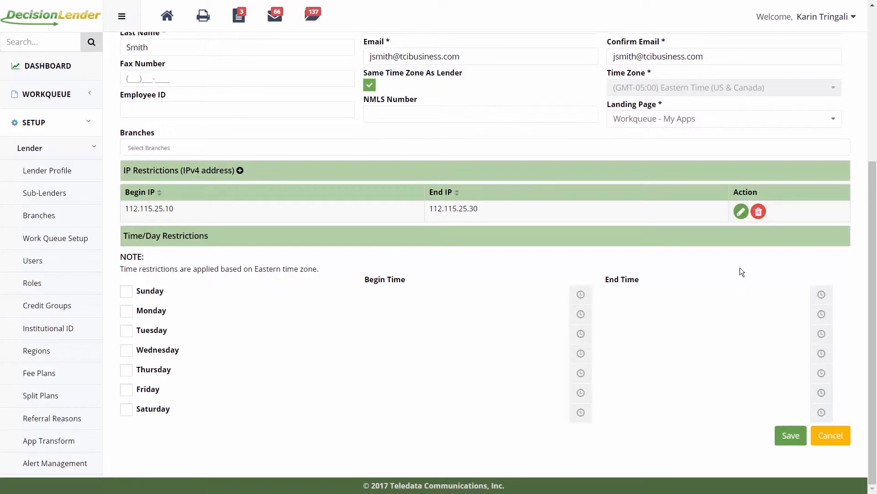
# Allow Wednesday logins with a begin time of 09:00 AM
pyautogui.click(124, 350)
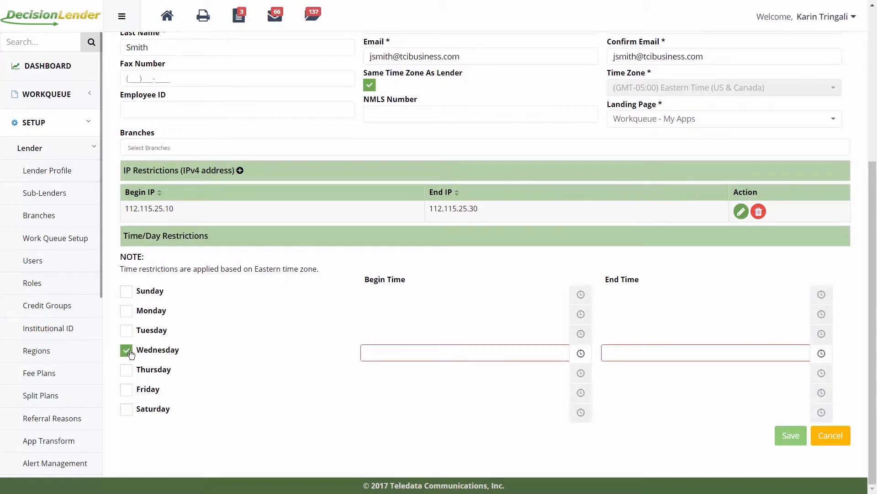
pyautogui.click(442, 353)
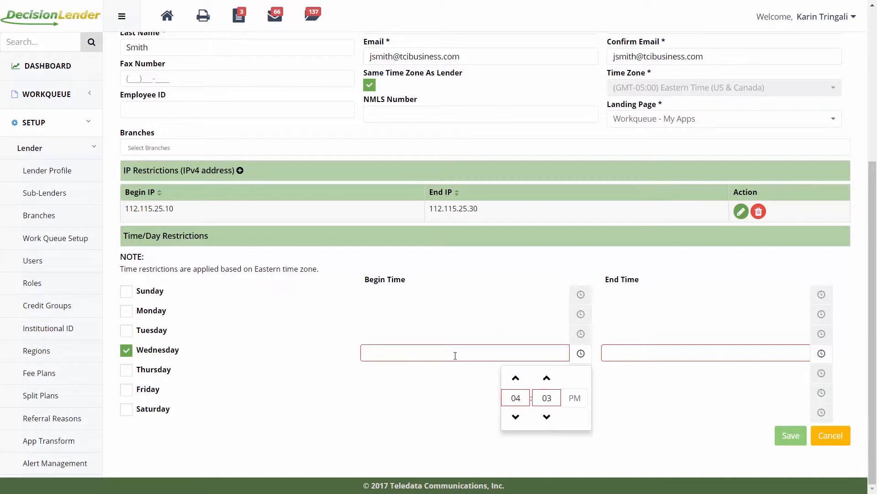
pyautogui.click(516, 378)
pyautogui.click(515, 379)
pyautogui.click(516, 379)
pyautogui.click(516, 379)
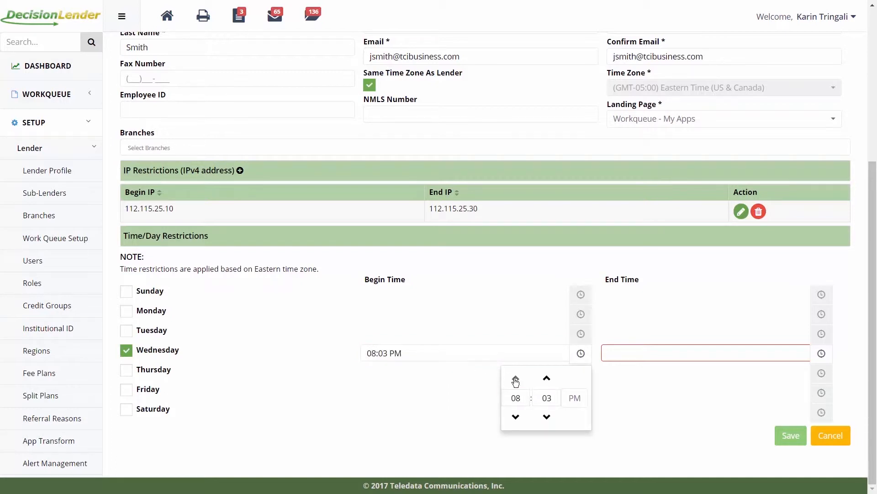
pyautogui.click(516, 378)
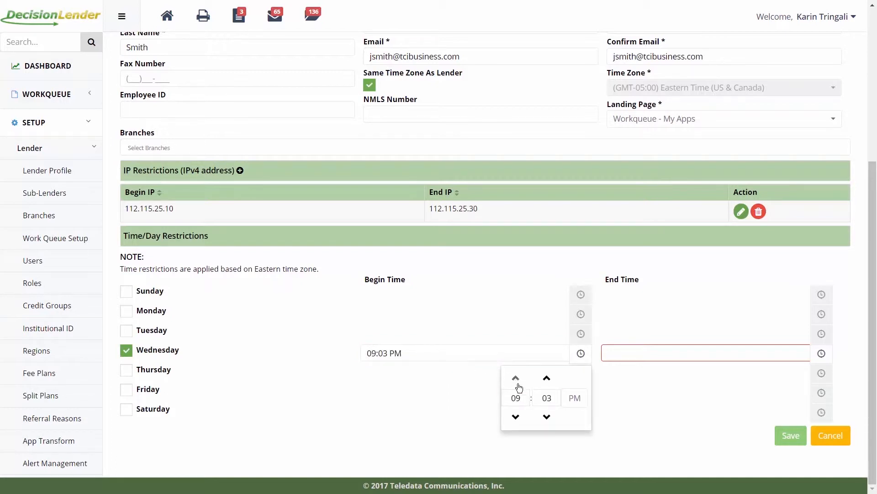
pyautogui.click(547, 417)
pyautogui.click(547, 418)
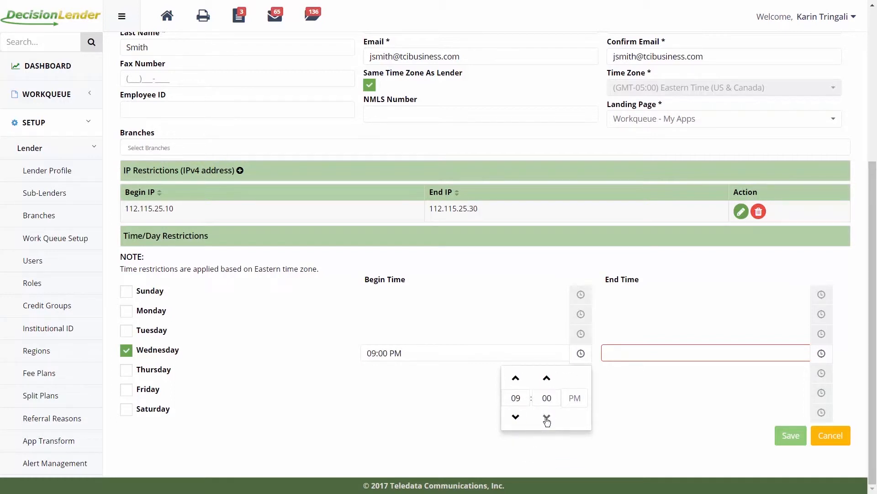
pyautogui.click(575, 397)
# Set Wednesday's end time to 05:30 PM
pyautogui.click(648, 350)
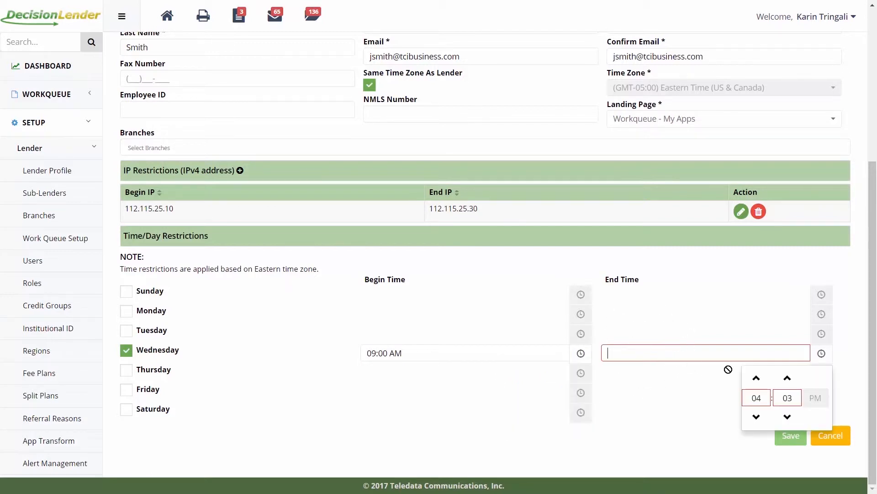
pyautogui.click(757, 379)
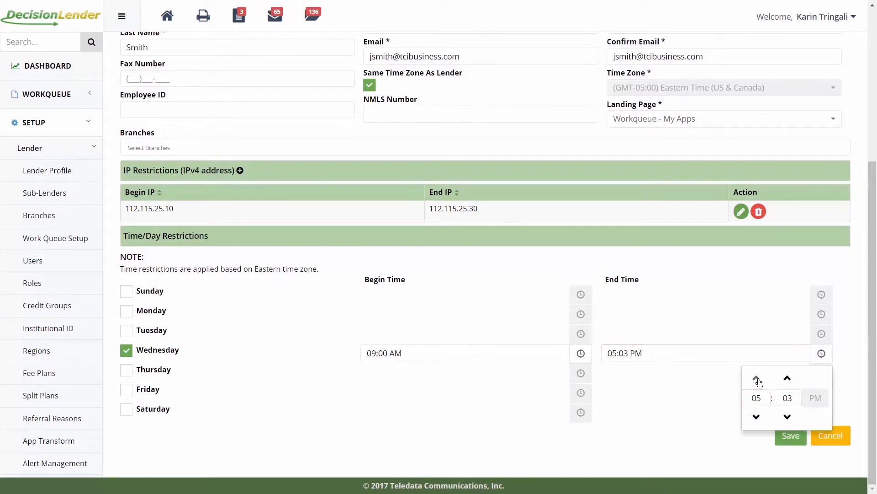
pyautogui.click(757, 379)
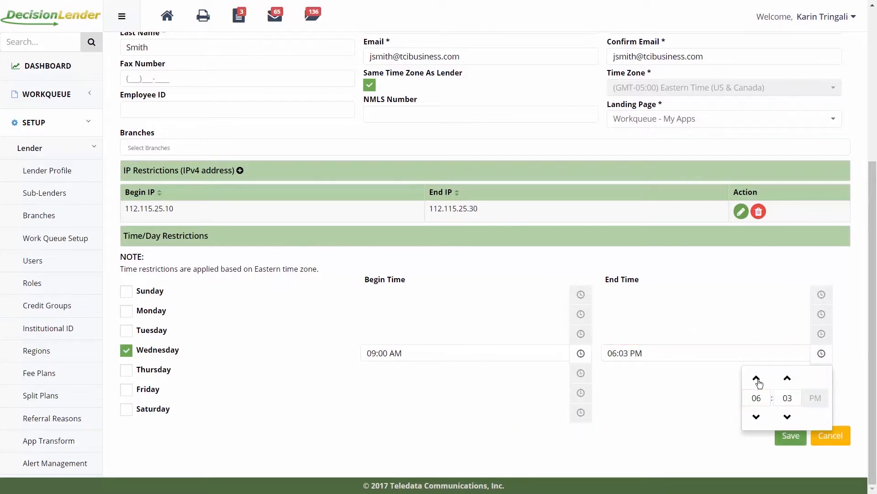
pyautogui.click(757, 415)
pyautogui.click(788, 379)
pyautogui.click(787, 378)
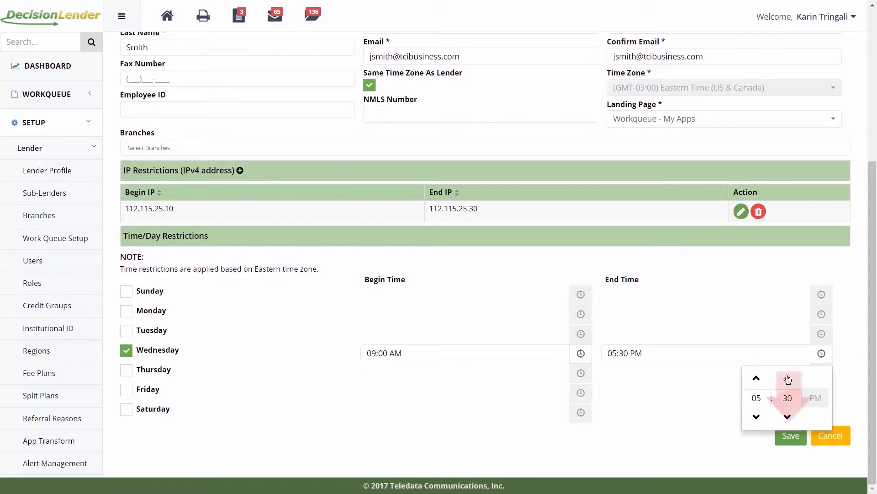
pyautogui.click(741, 396)
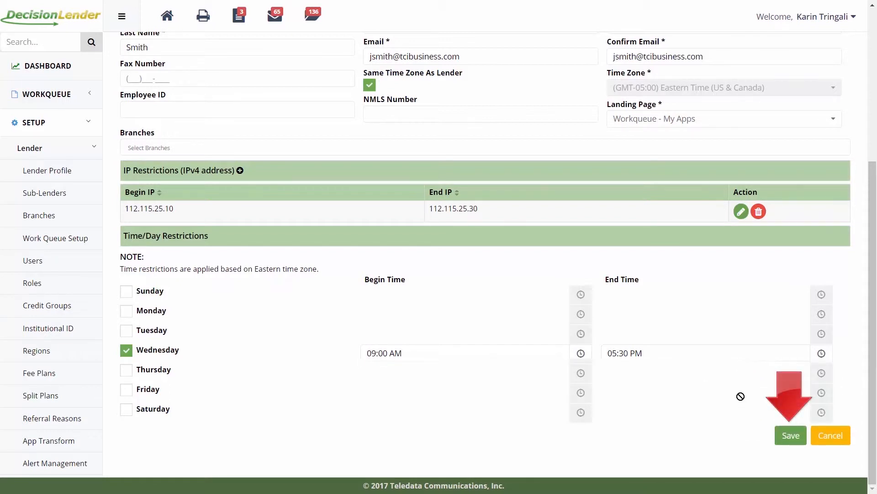
# Save the new user profile
pyautogui.click(792, 434)
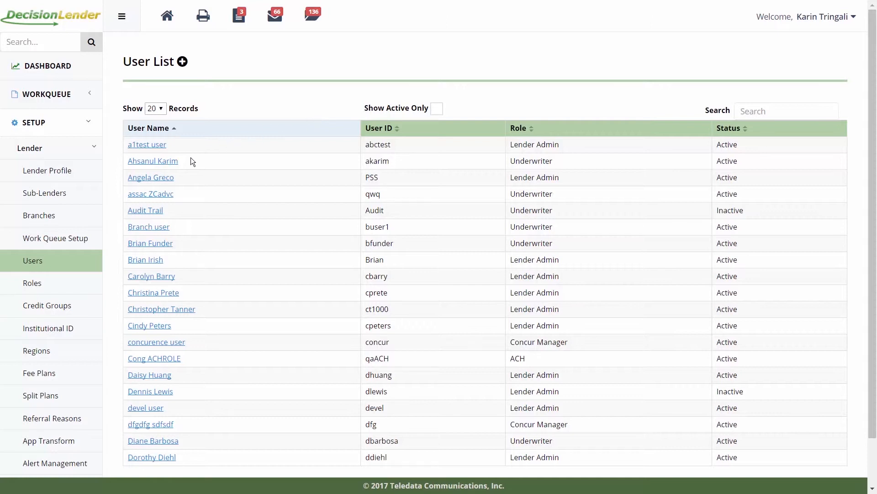
# Open the second user's profile and change the phone extension from 55 to 54
pyautogui.click(174, 169)
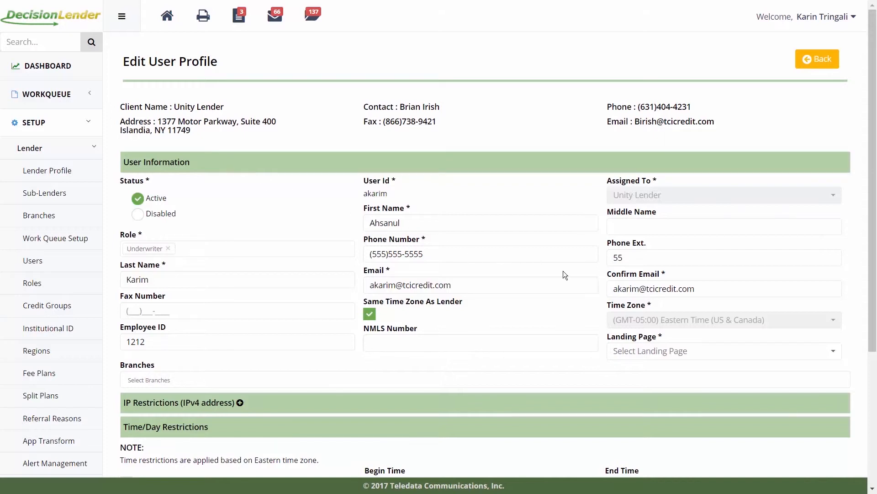
pyautogui.click(629, 257)
pyautogui.press('BackSpace')
pyautogui.write('4')
pyautogui.scroll(-4, 619, 369)
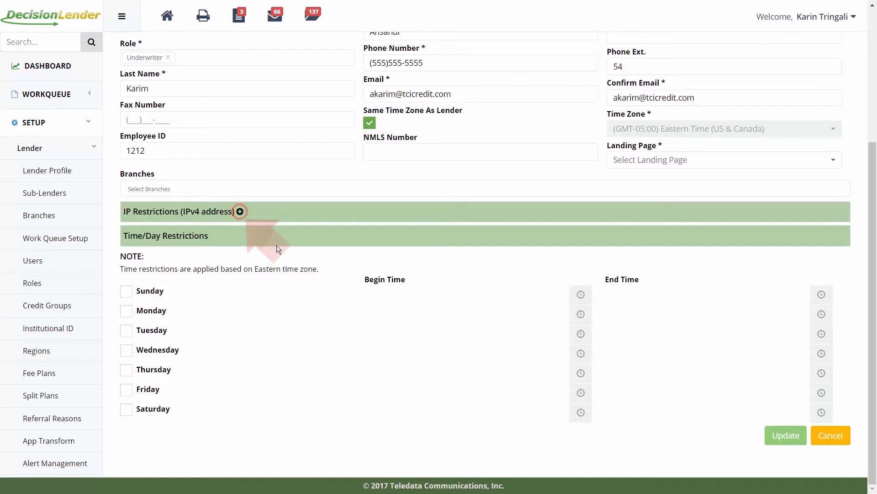
pyautogui.click(239, 211)
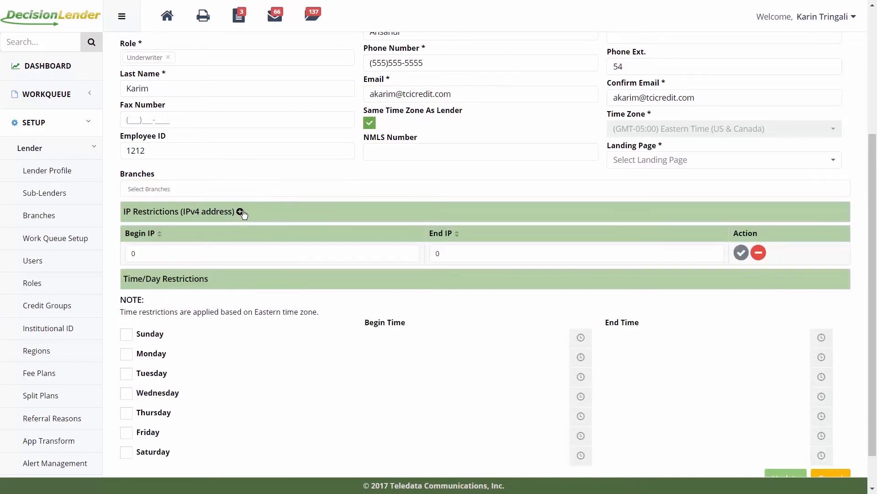
pyautogui.click(221, 253)
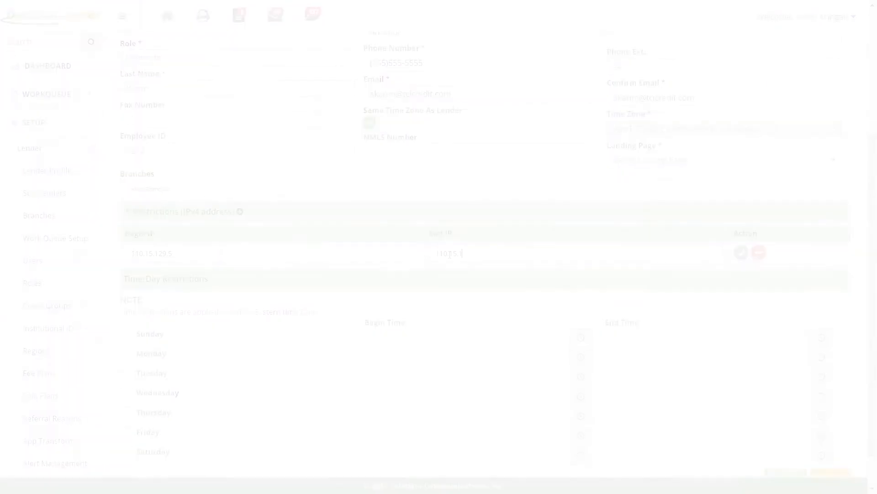
pyautogui.write('29.')
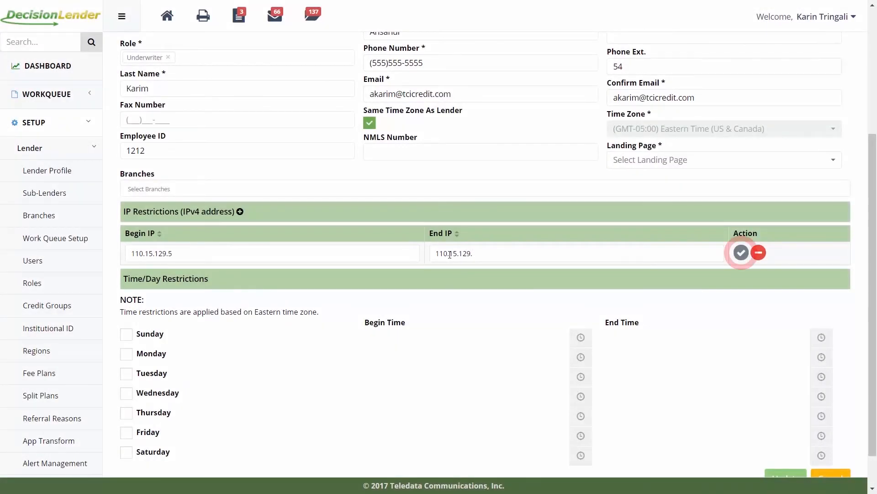
pyautogui.write('20')
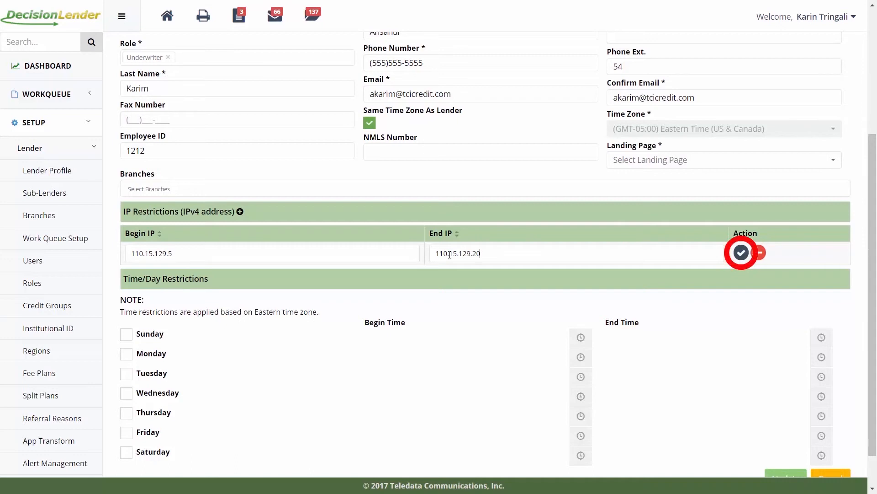
pyautogui.click(741, 254)
pyautogui.click(743, 257)
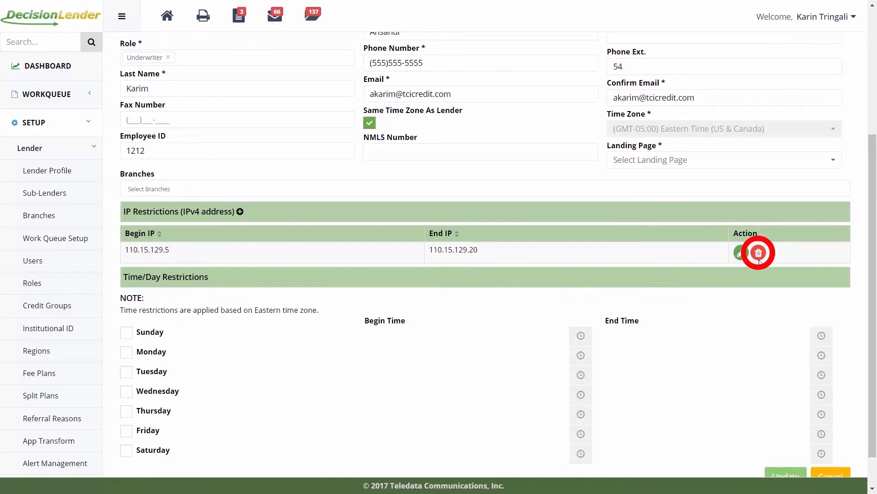
pyautogui.click(758, 252)
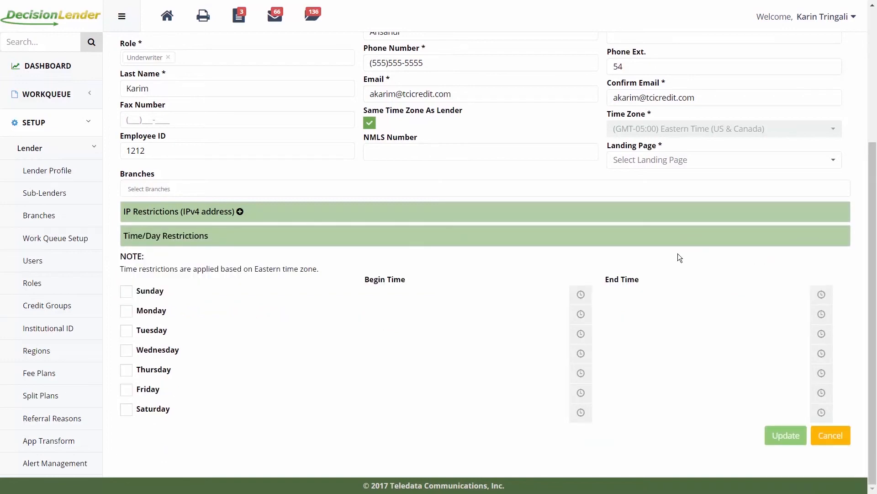
# Set the existing user's status to Disabled and save the update
pyautogui.scroll(3, 680, 257)
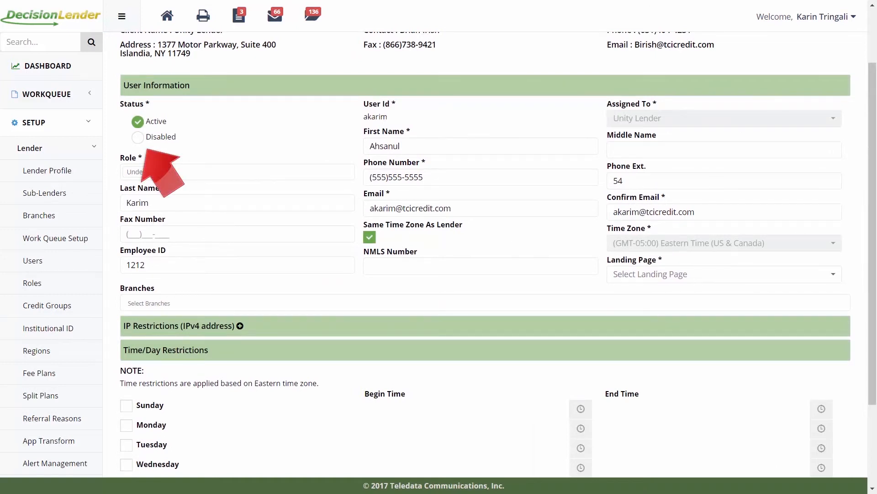
pyautogui.click(138, 138)
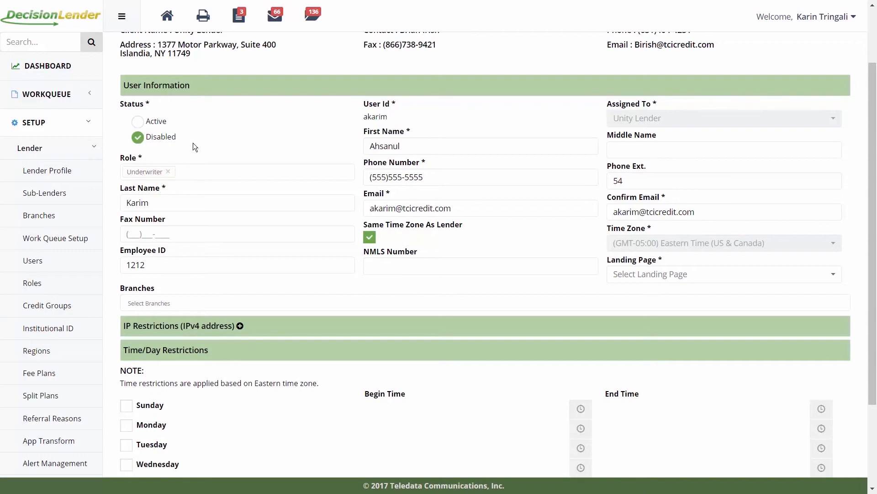
pyautogui.scroll(-3, 255, 210)
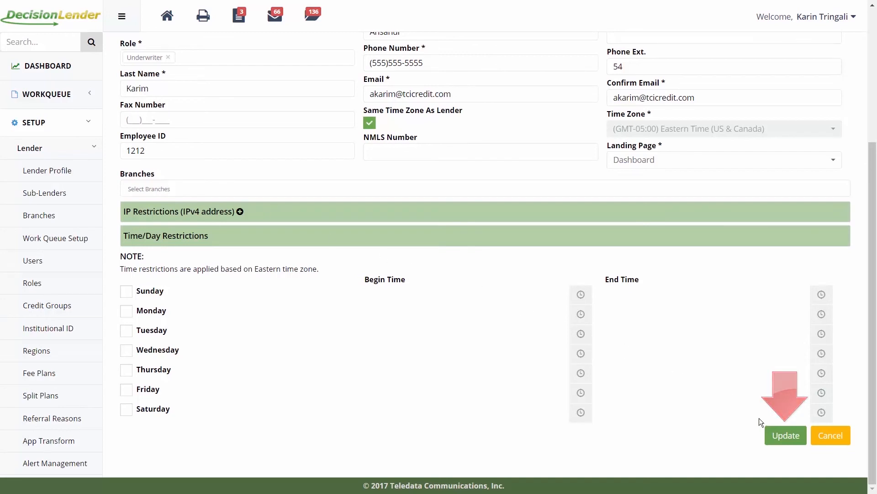
pyautogui.click(771, 432)
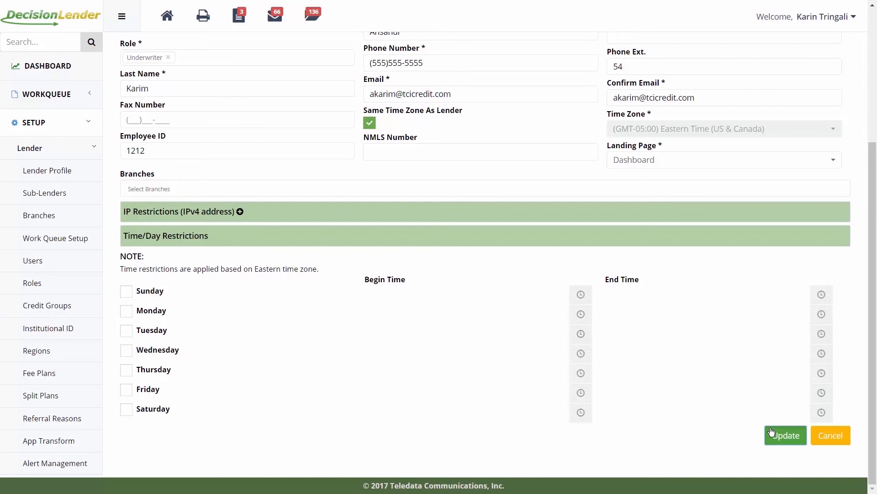